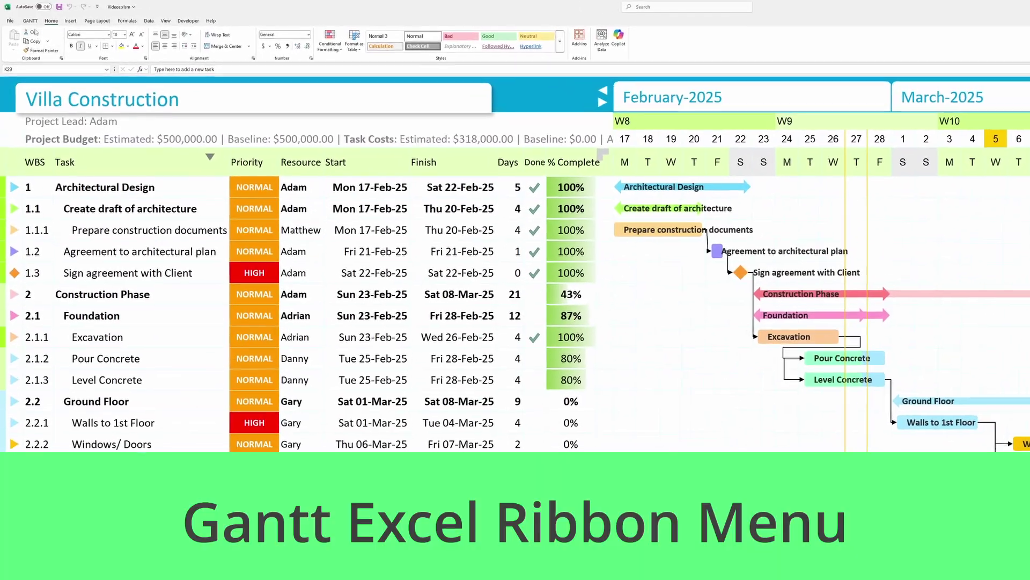
# Show the Gantt Excel commands on the GANTT ribbon for the Villa Construction plan.
pyautogui.click(34, 23)
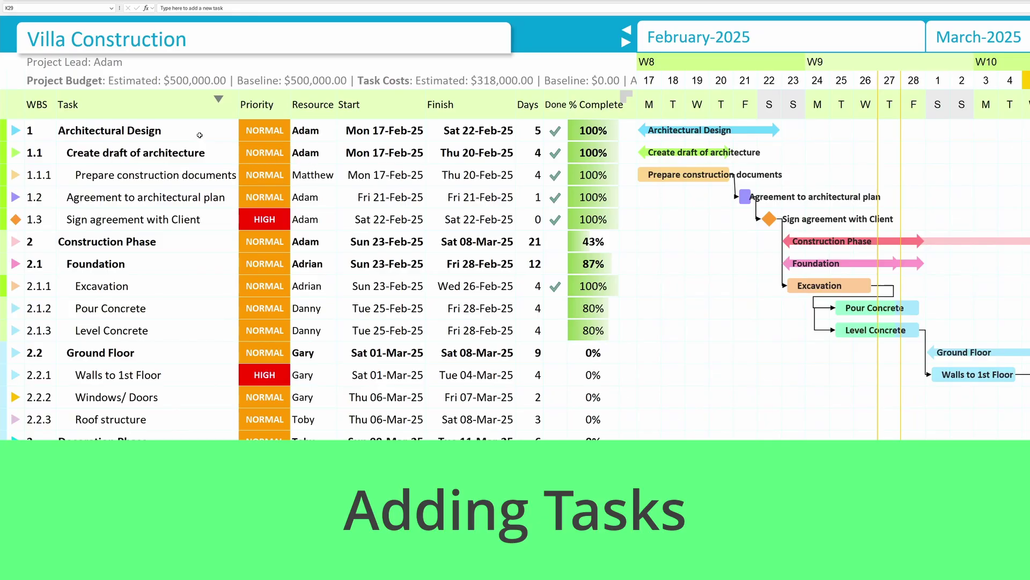
pyautogui.moveTo(200, 135); pyautogui.dragTo(185, 523)
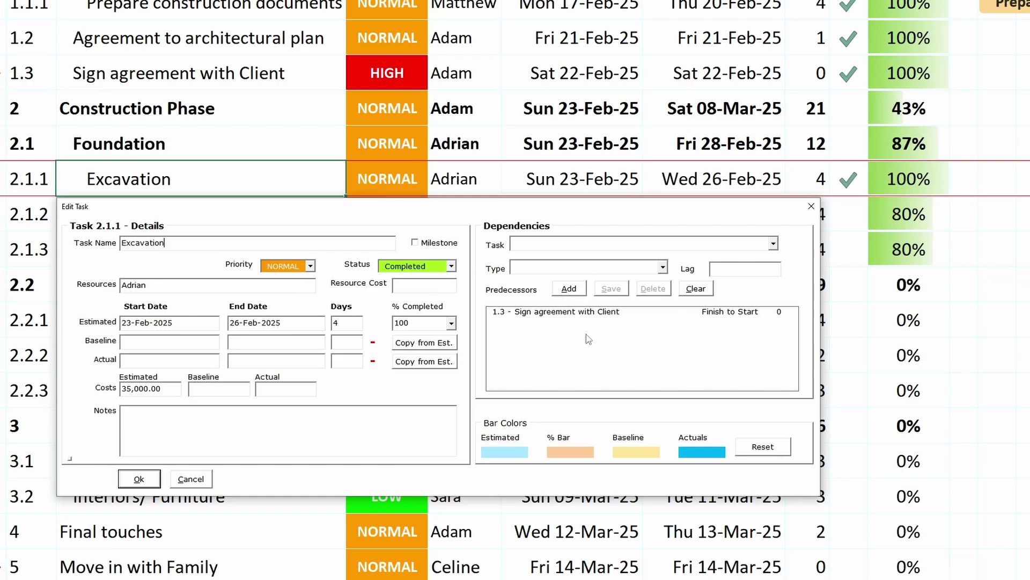
pyautogui.moveTo(48, 233); pyautogui.dragTo(587, 439)
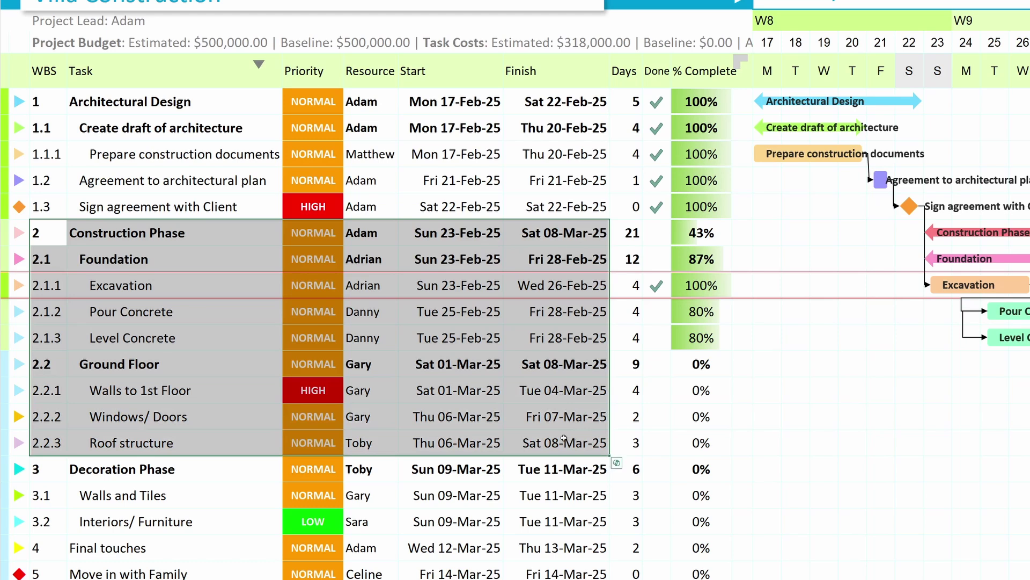
# Select the Level Concrete task and the Construction Phase priority, resource and date cells.
pyautogui.click(158, 336)
pyautogui.moveTo(213, 234); pyautogui.dragTo(700, 234)
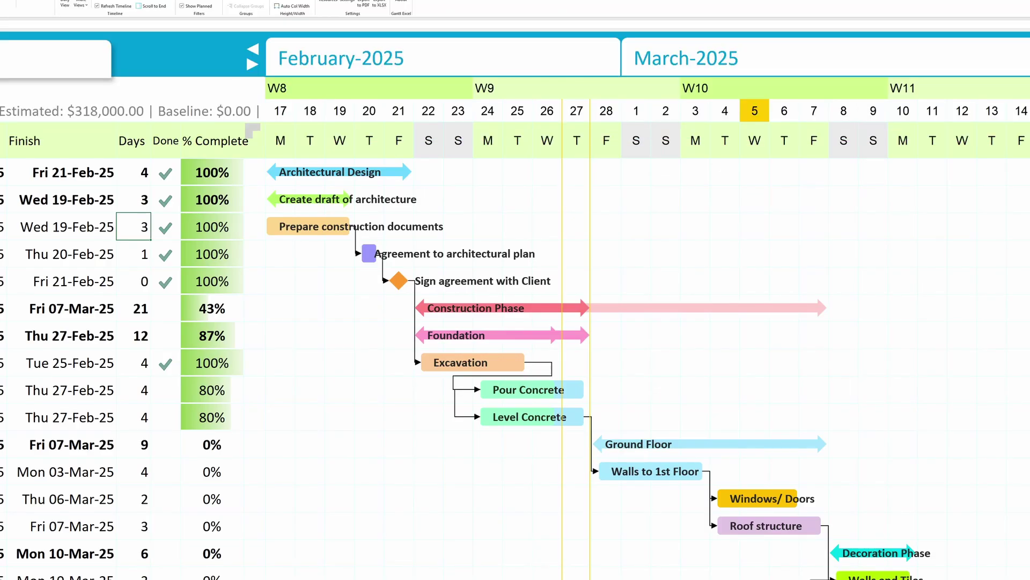
# Change Prepare construction documents to 8 days, then return it to 3 days.
pyautogui.write('8')
pyautogui.press('Return')
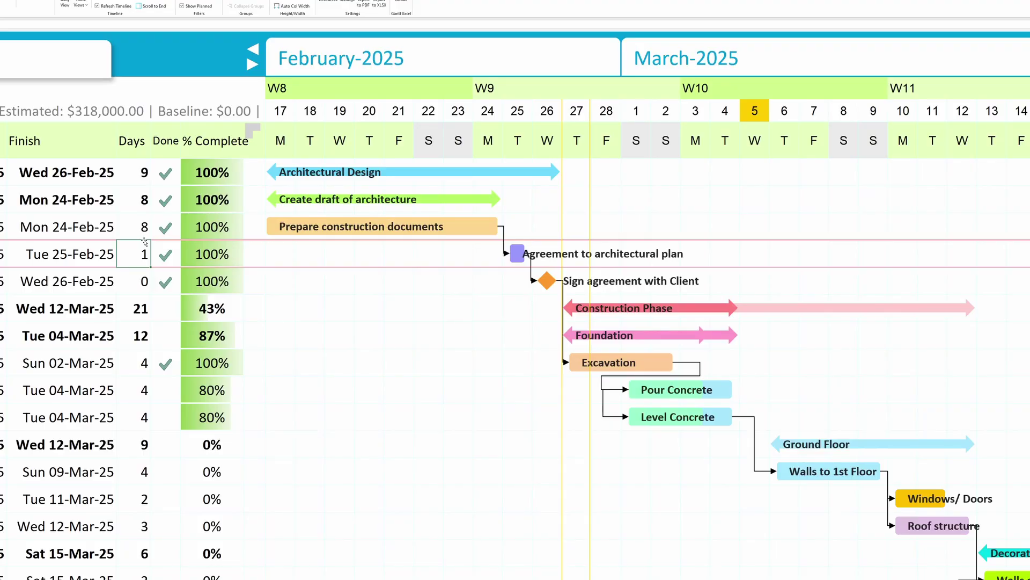
pyautogui.press('Up')
pyautogui.write('3')
pyautogui.press('Return')
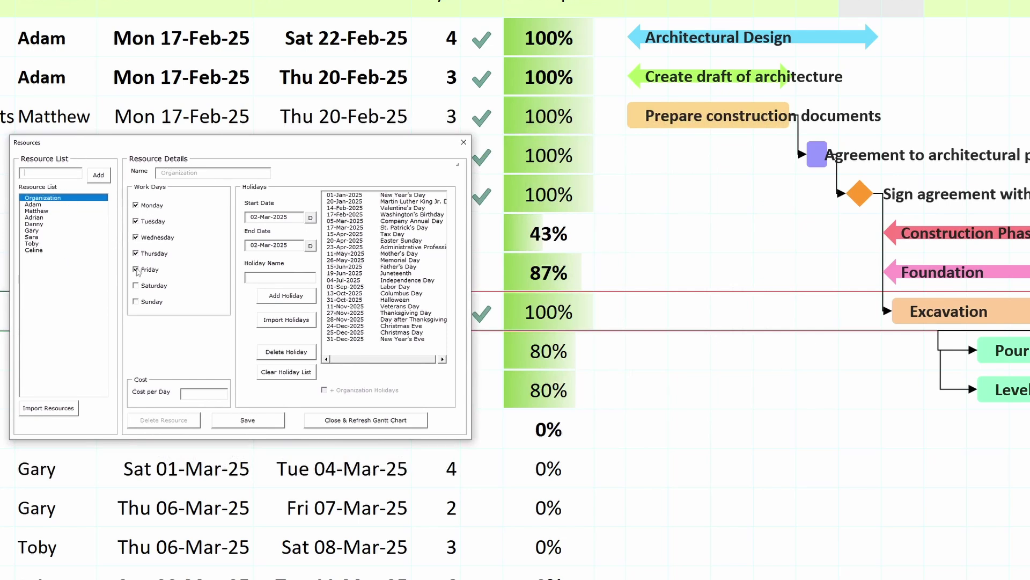
# Enable cost tracking and save Excavation with 25,000 baseline and 42,500 actual costs.
pyautogui.click(137, 271)
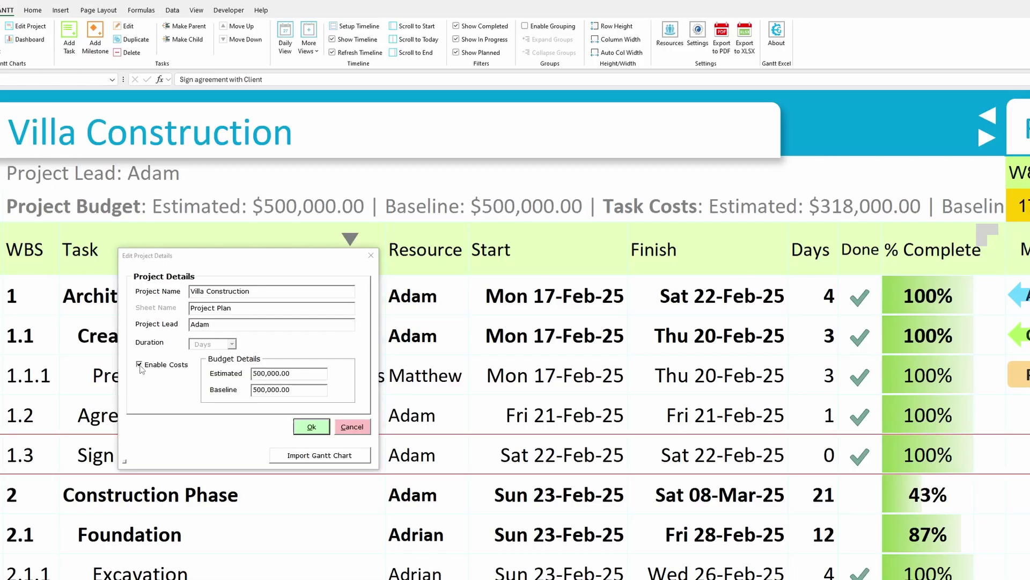
pyautogui.click(139, 364)
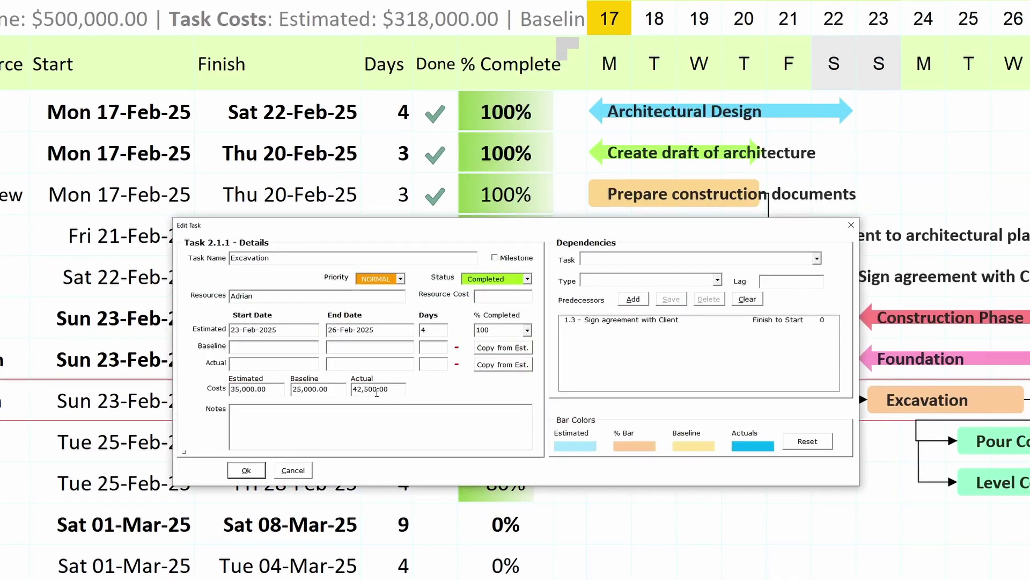
pyautogui.click(262, 476)
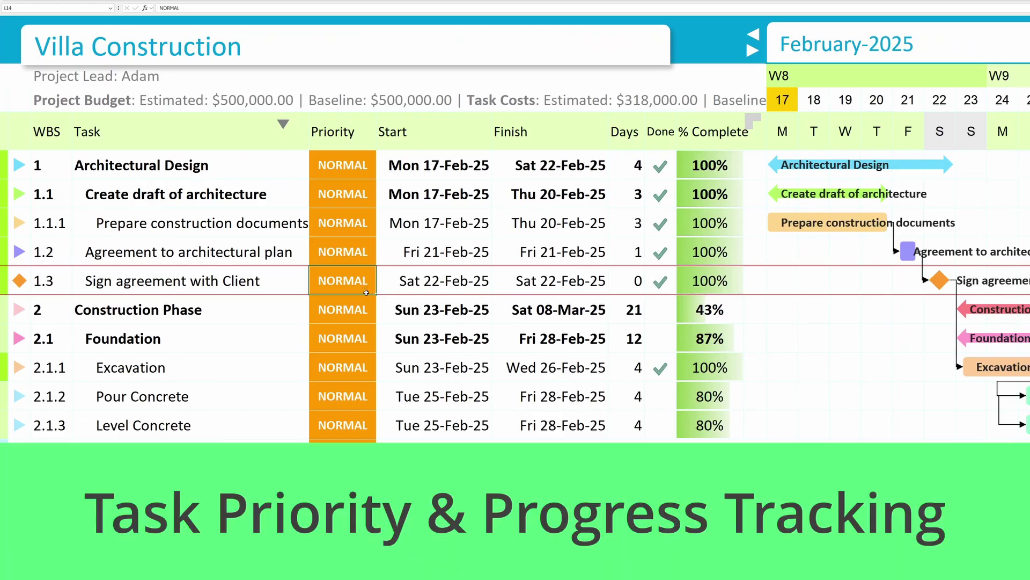
# Set Sign agreement with Client to HIGH priority and mark Pour and Level Concrete done.
pyautogui.doubleClick(366, 292)
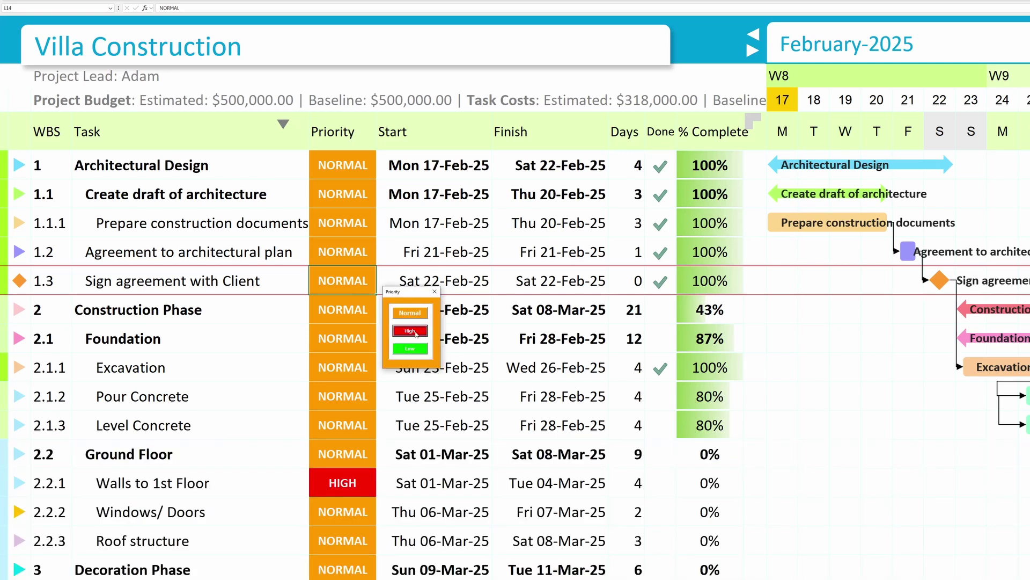
pyautogui.click(416, 333)
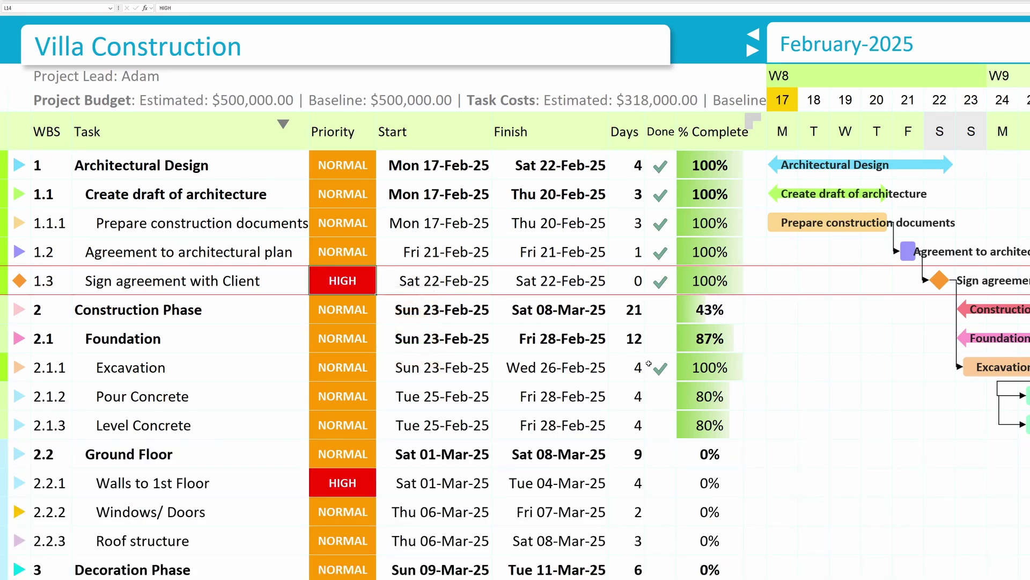
pyautogui.click(662, 402)
pyautogui.click(660, 426)
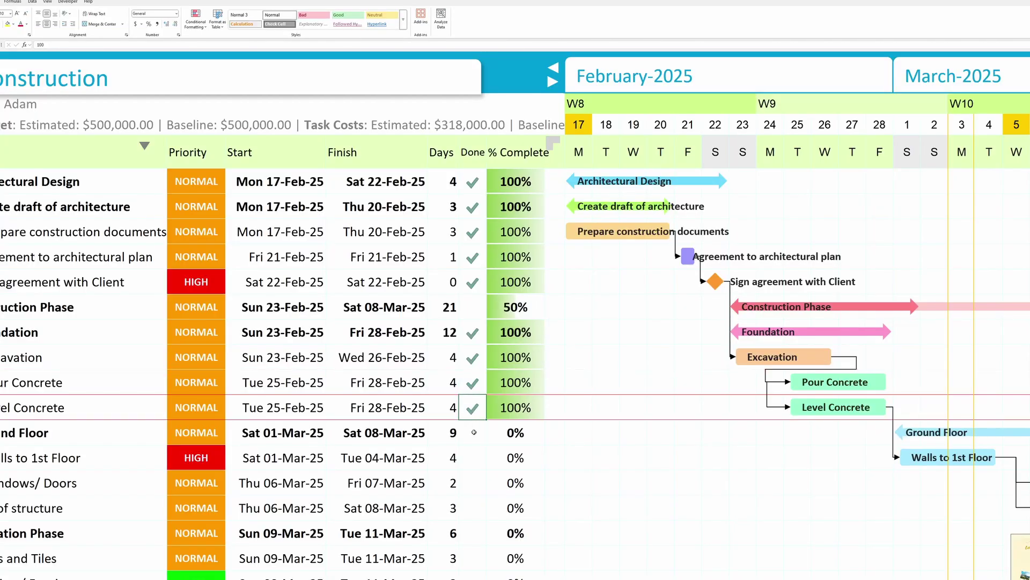
# Log 50% on Walls to 1st Floor, 25% on Windows/ Doors and Roof structure.
pyautogui.click(523, 459)
pyautogui.write('50')
pyautogui.press('Return')
pyautogui.write('25')
pyautogui.press('Return')
pyautogui.write('25')
pyautogui.press('Return')
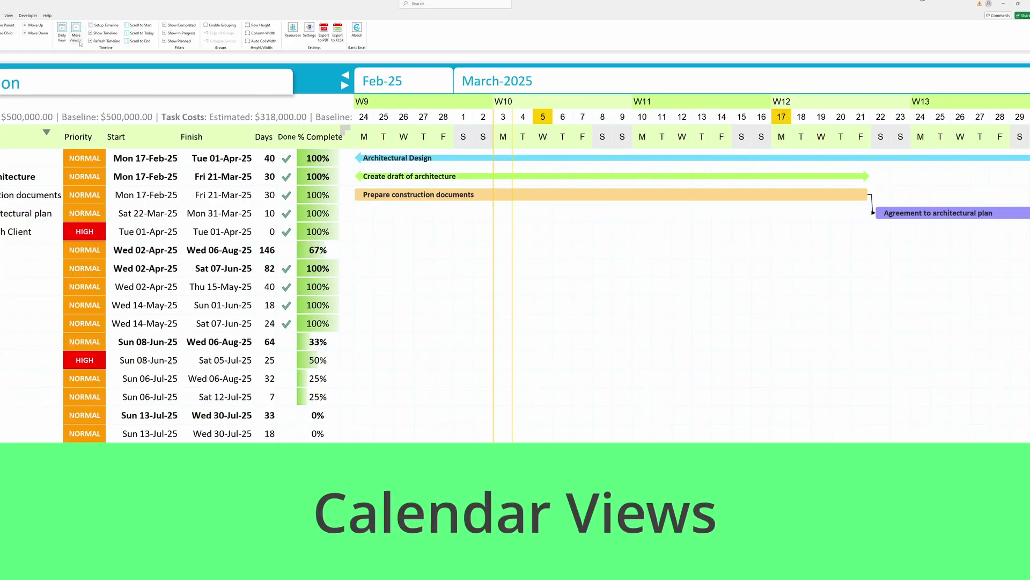
# Switch the timeline between weekly and monthly views, ending on the weekly view.
pyautogui.click(79, 40)
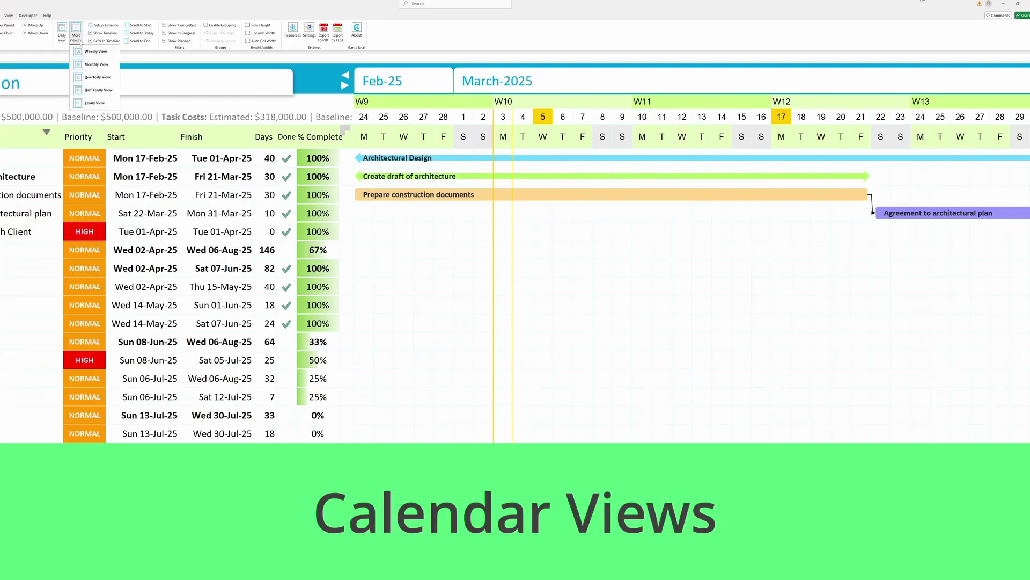
pyautogui.click(89, 52)
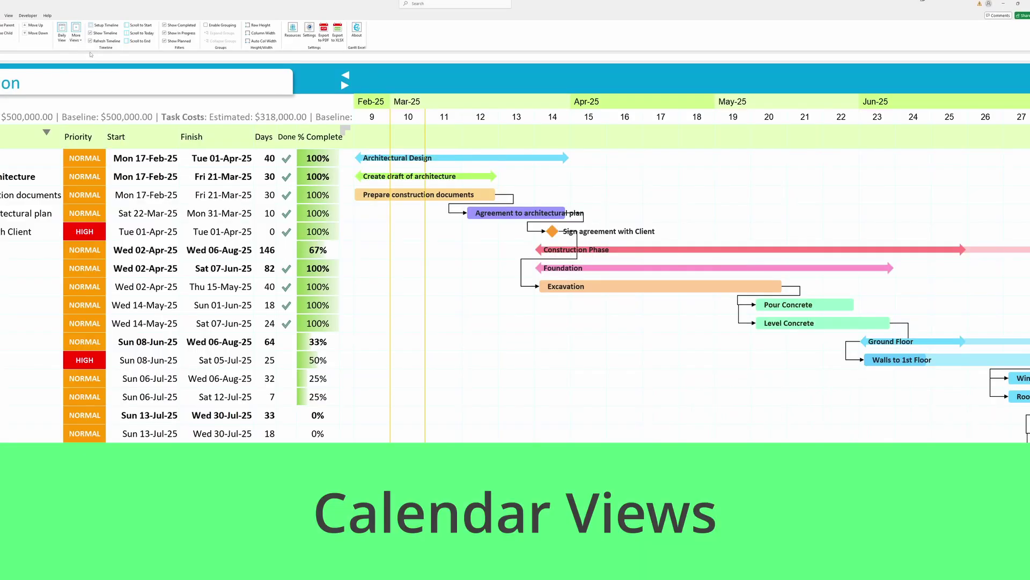
pyautogui.click(82, 43)
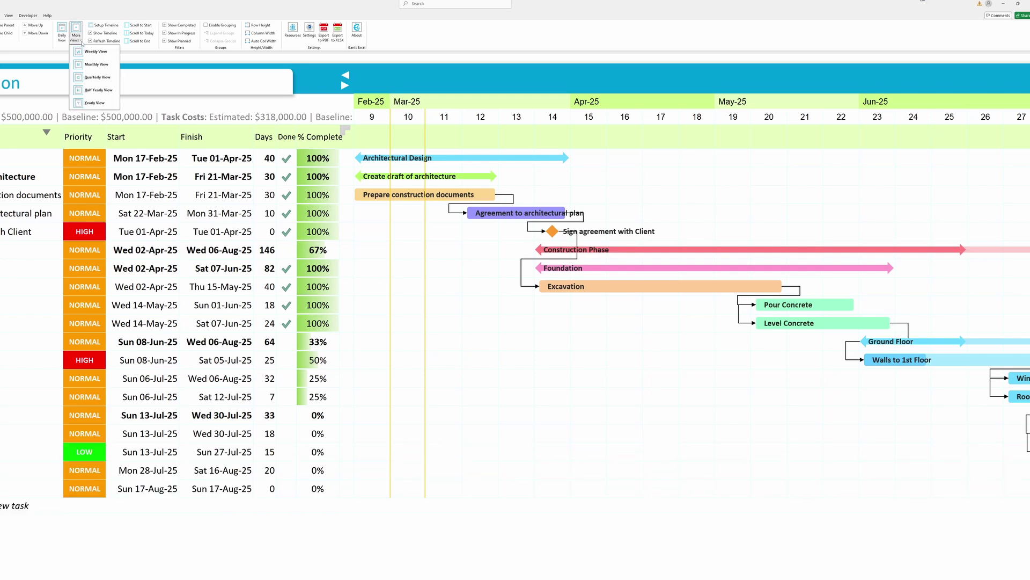
pyautogui.click(89, 64)
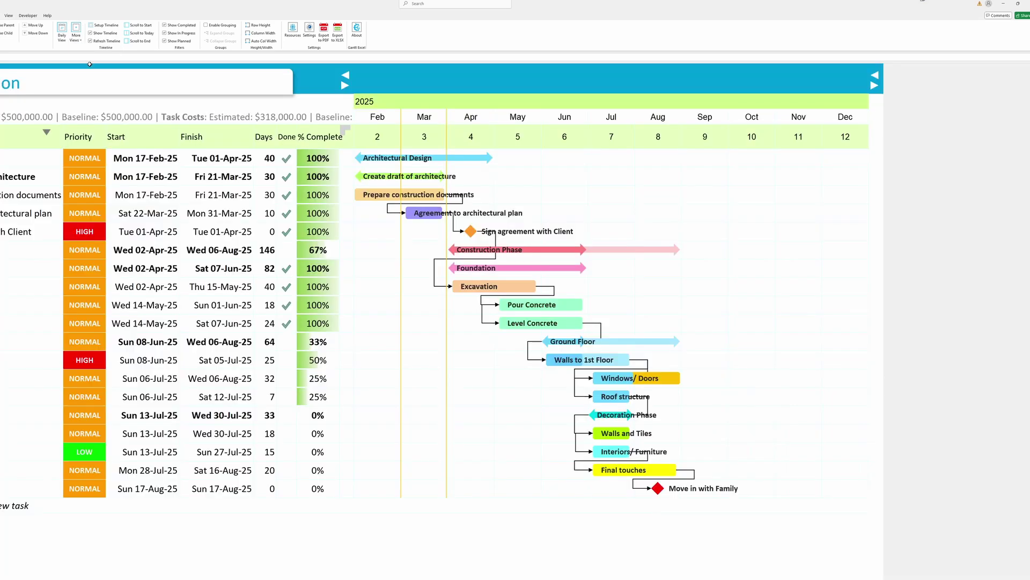
pyautogui.click(82, 43)
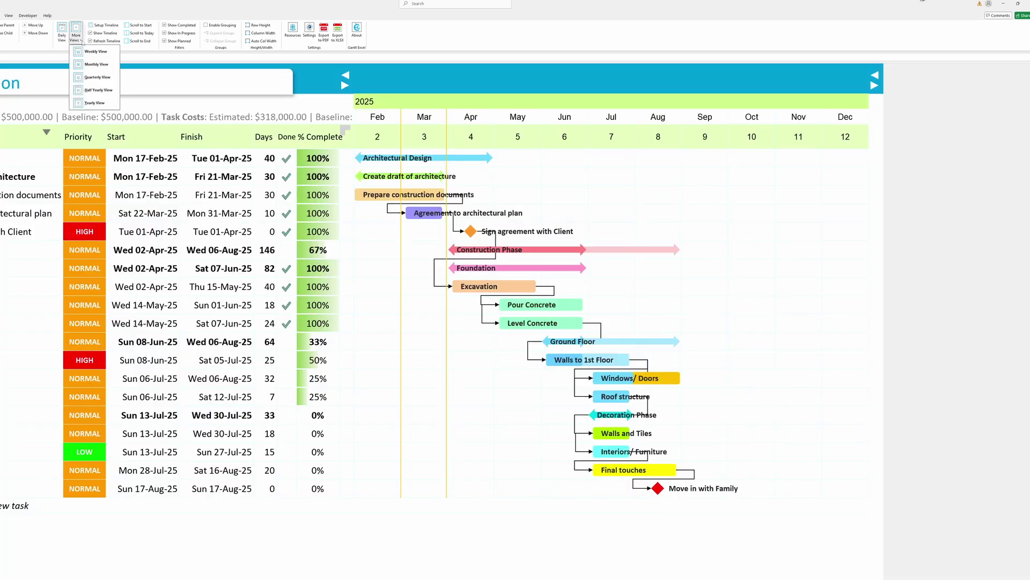
pyautogui.click(86, 50)
# Stretch the Prepare construction documents bar so it finishes Tue 25-Feb-25.
pyautogui.click(283, 243)
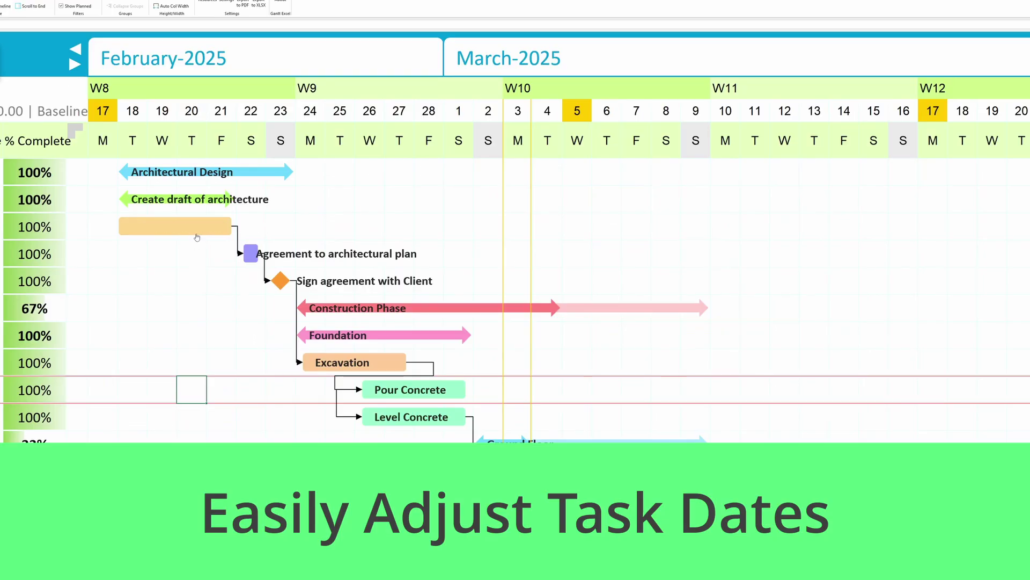
pyautogui.click(197, 236)
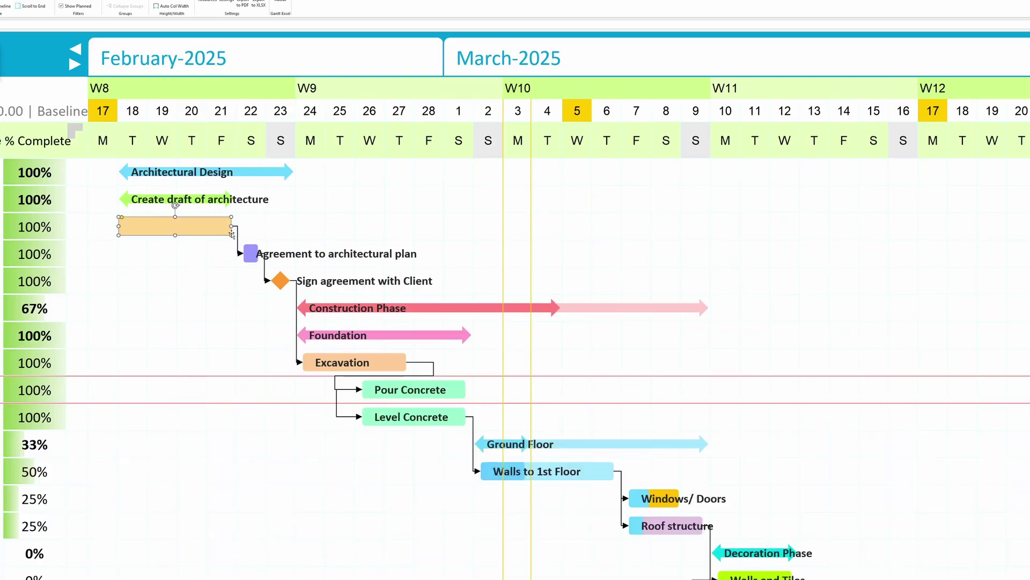
pyautogui.moveTo(231, 235); pyautogui.dragTo(342, 234)
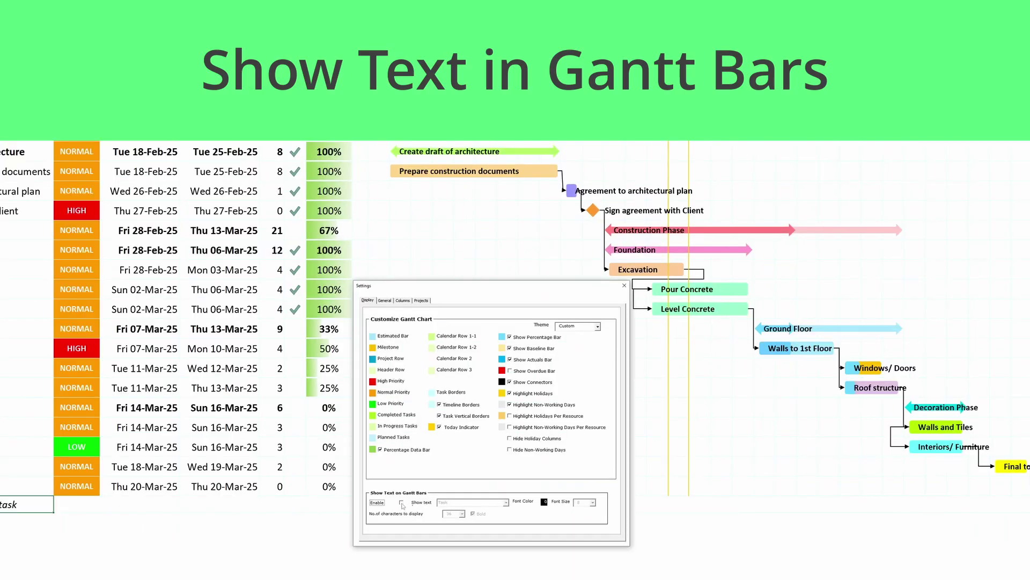
# In Settings, keep bar text enabled and label bars with estimated cost, then task names.
pyautogui.click(402, 503)
pyautogui.click(402, 503)
pyautogui.click(467, 502)
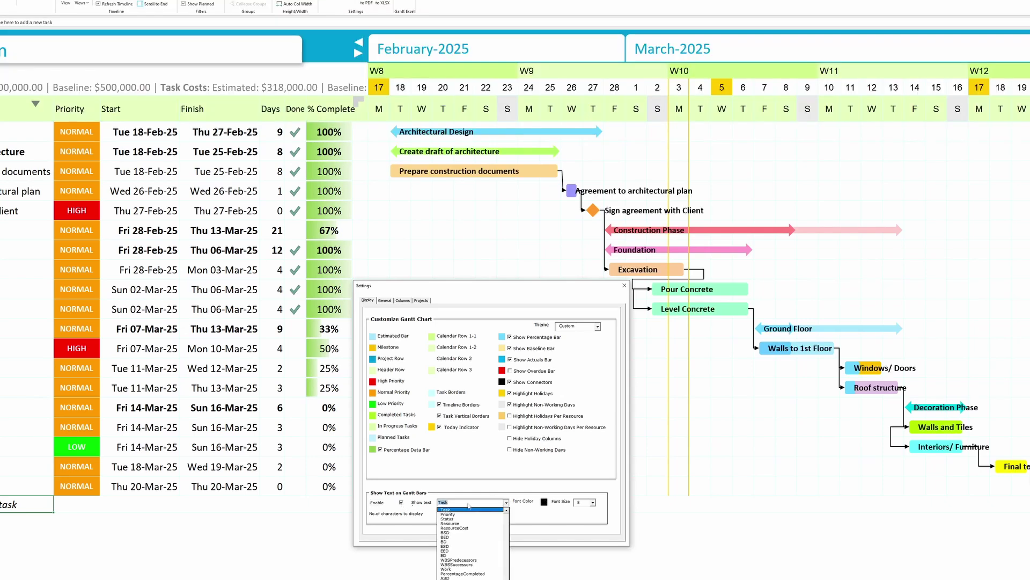
pyautogui.click(461, 576)
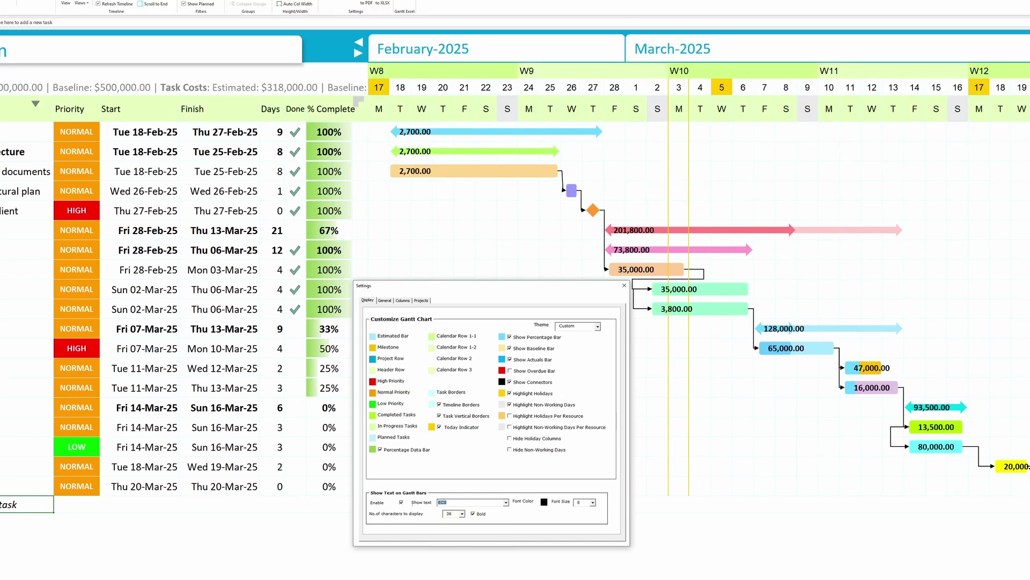
pyautogui.click(472, 503)
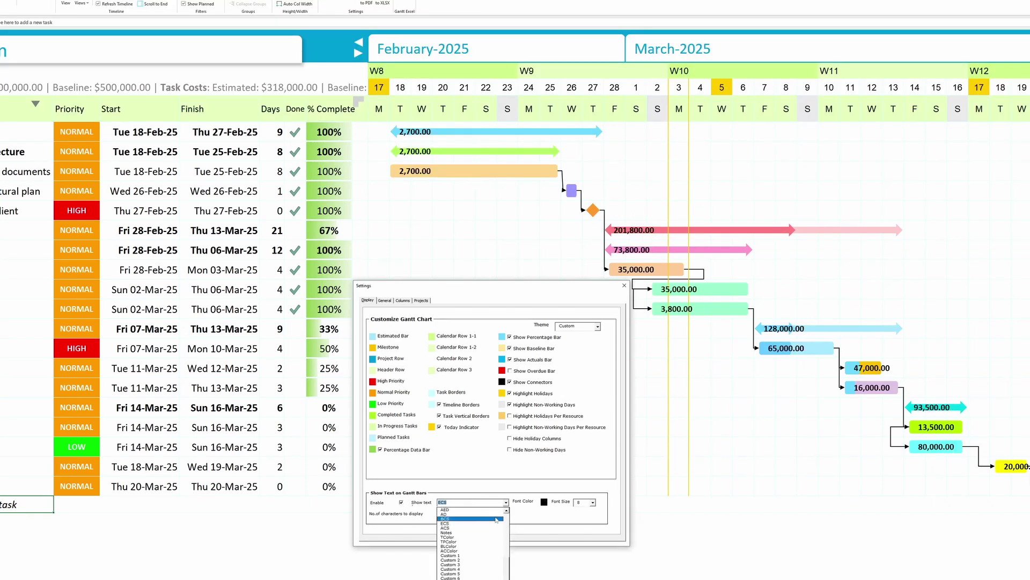
pyautogui.scroll(3, 509, 521)
pyautogui.click(444, 510)
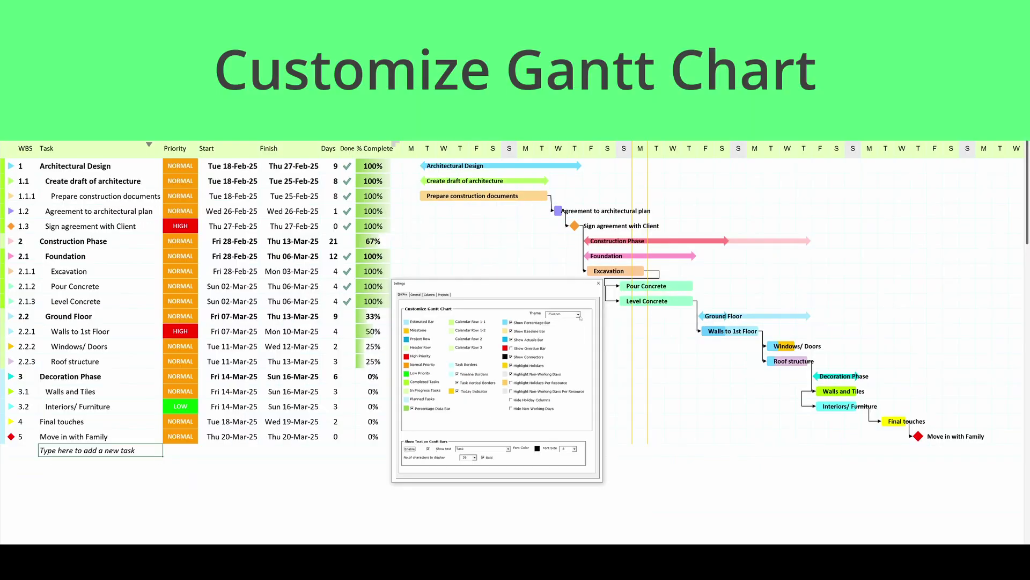
# Preview the Blue, Green and Dark colour themes on the Gantt chart.
pyautogui.click(598, 326)
pyautogui.click(593, 336)
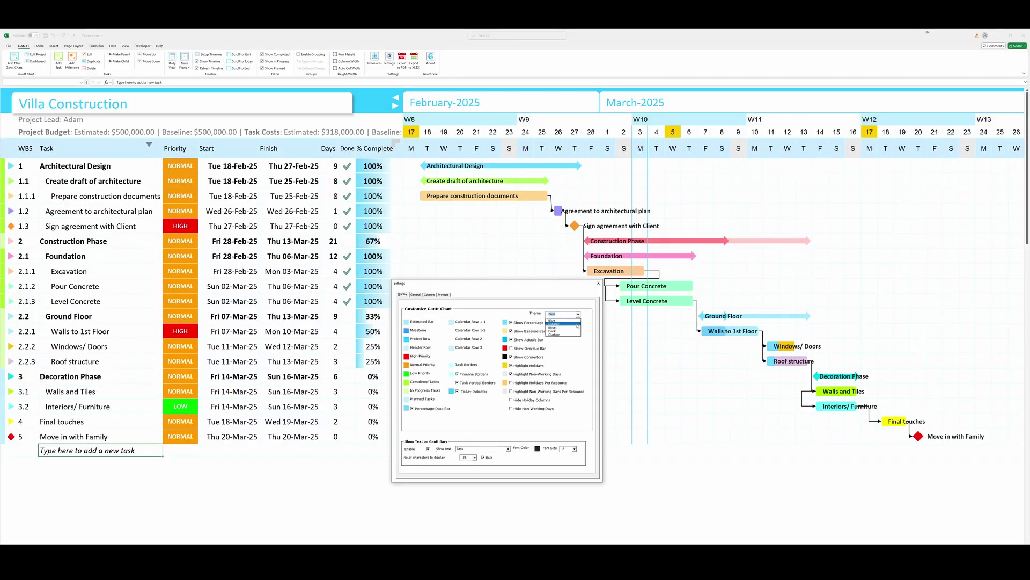
pyautogui.press('Down')
pyautogui.press('Down')
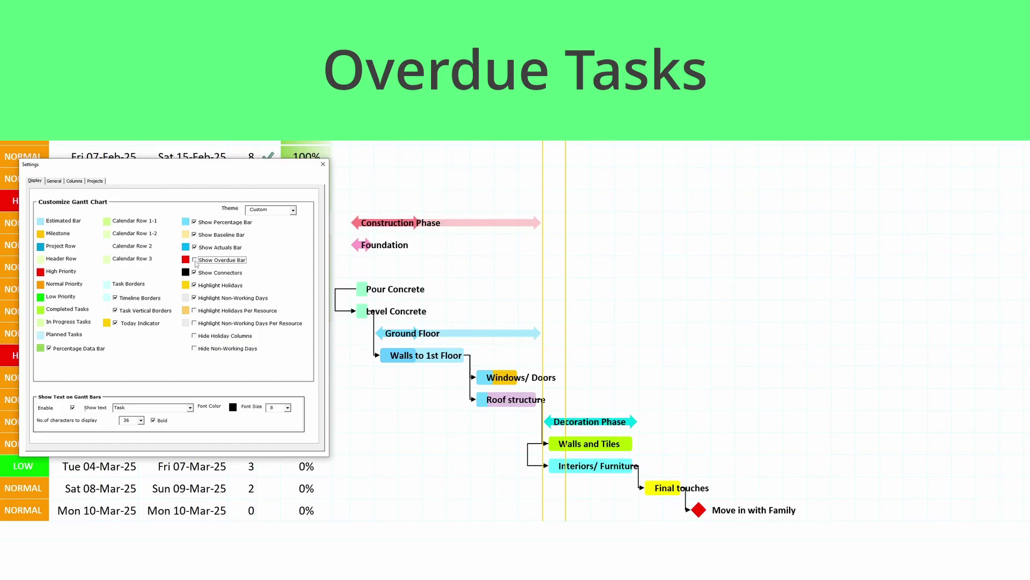
# Toggle Show Overdue Bar on, off and back on to display red overdue portions.
pyautogui.click(195, 260)
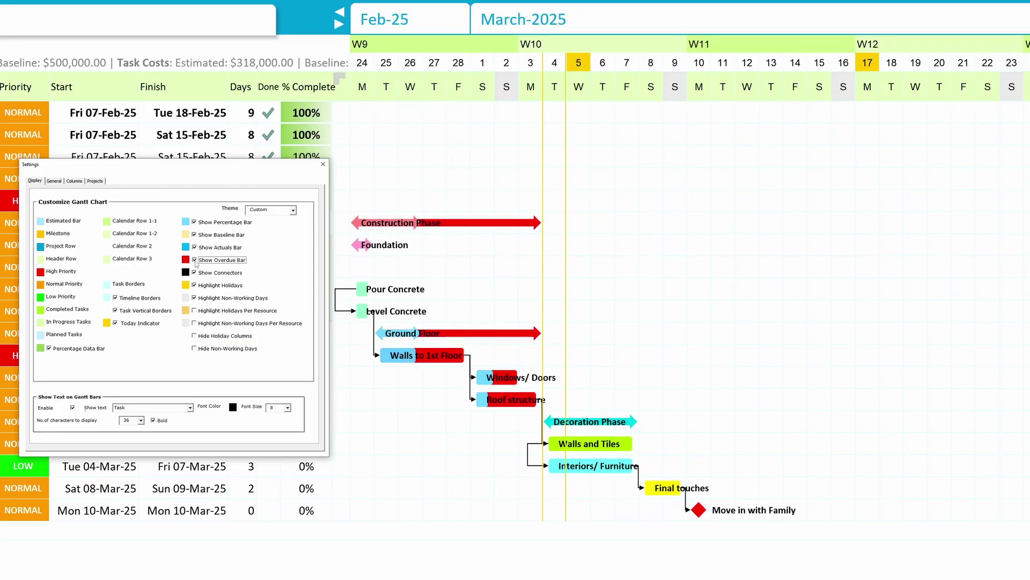
pyautogui.click(195, 260)
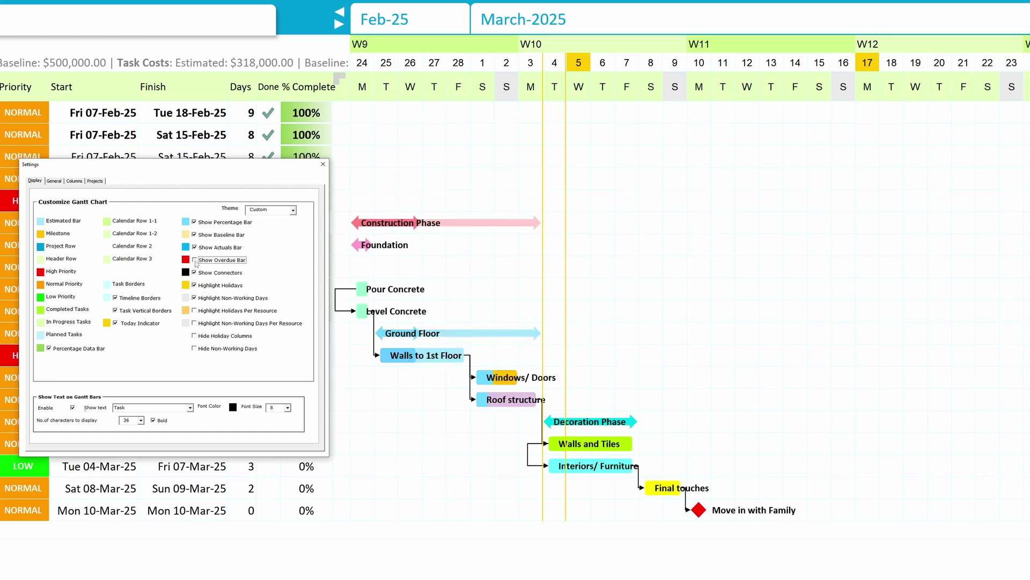
pyautogui.click(195, 260)
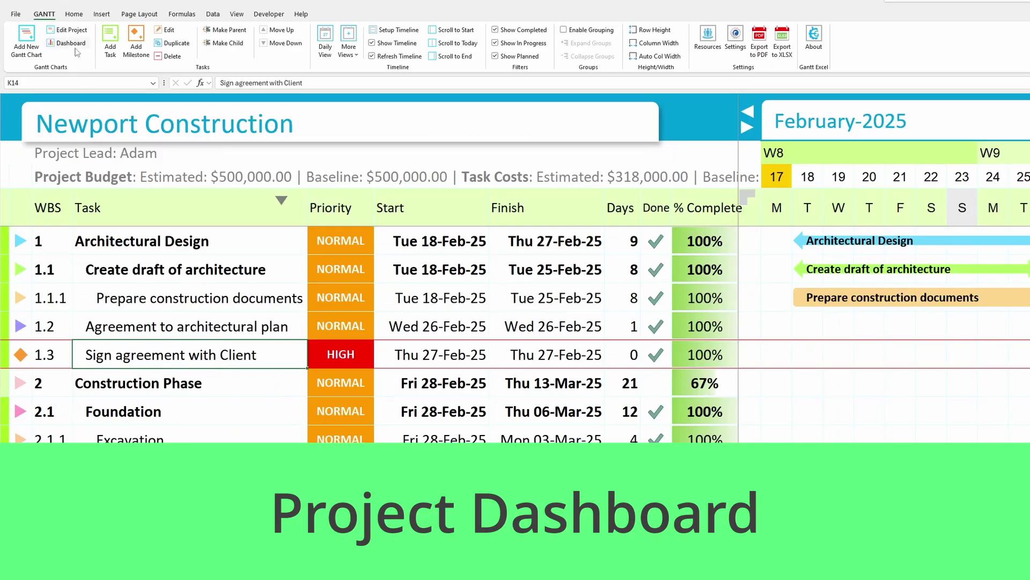
pyautogui.click(75, 46)
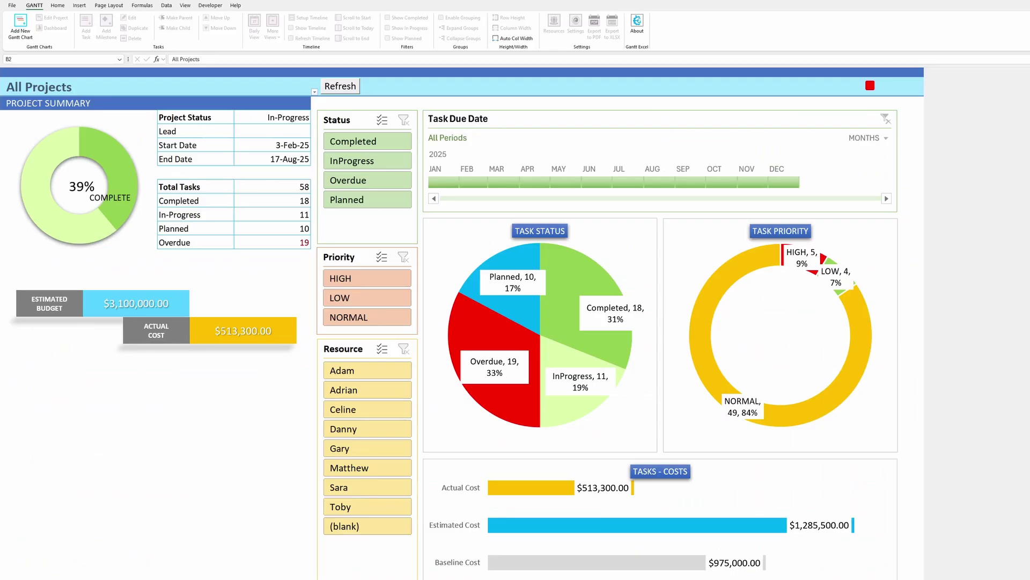
pyautogui.click(314, 92)
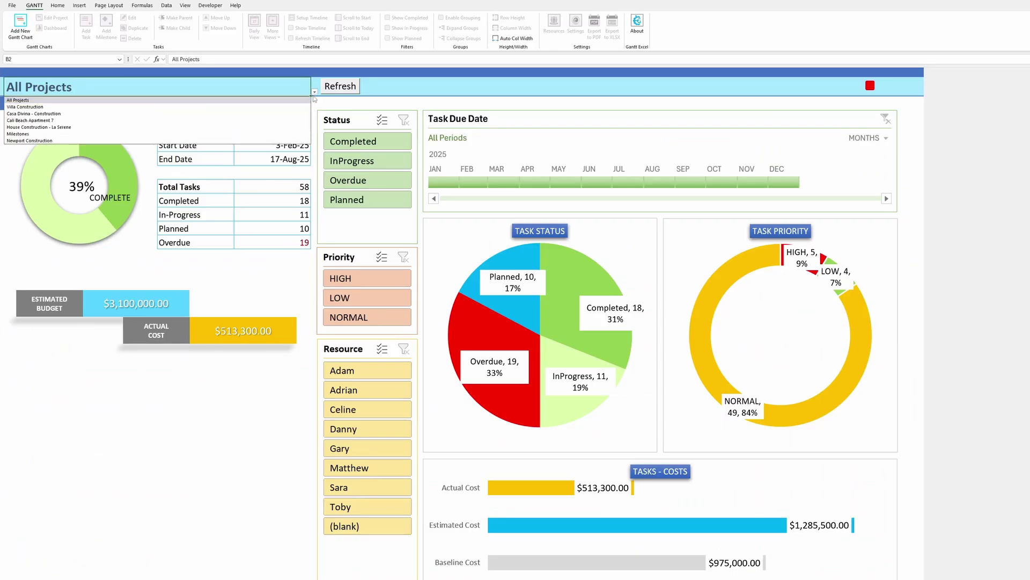
pyautogui.click(299, 100)
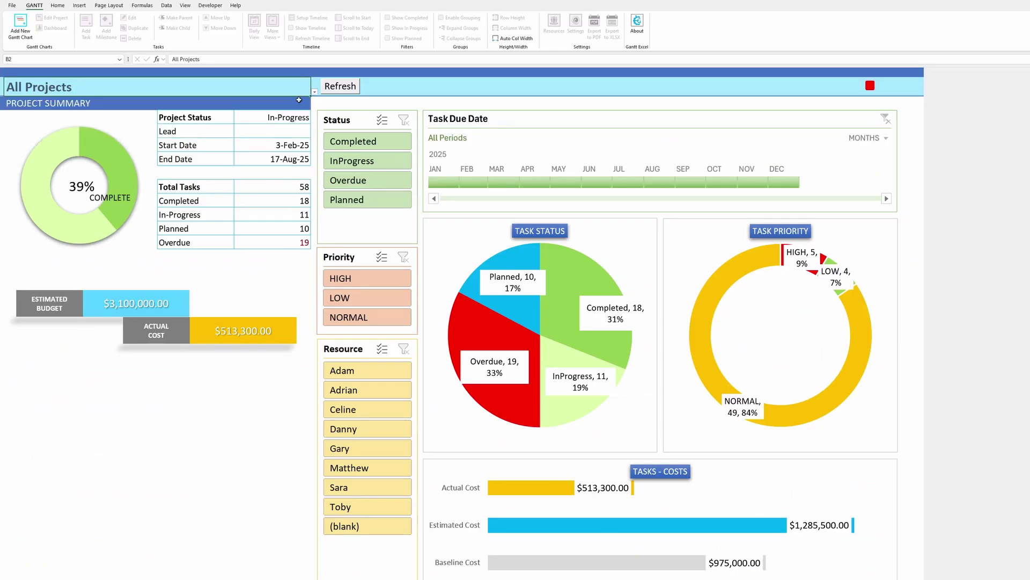
pyautogui.click(370, 160)
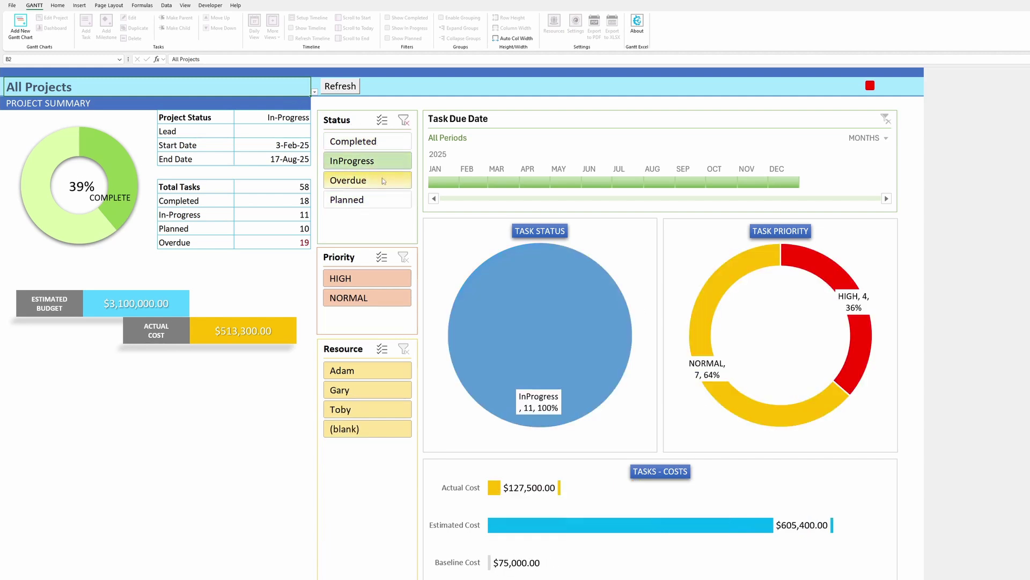
pyautogui.click(382, 179)
pyautogui.click(382, 199)
pyautogui.click(404, 120)
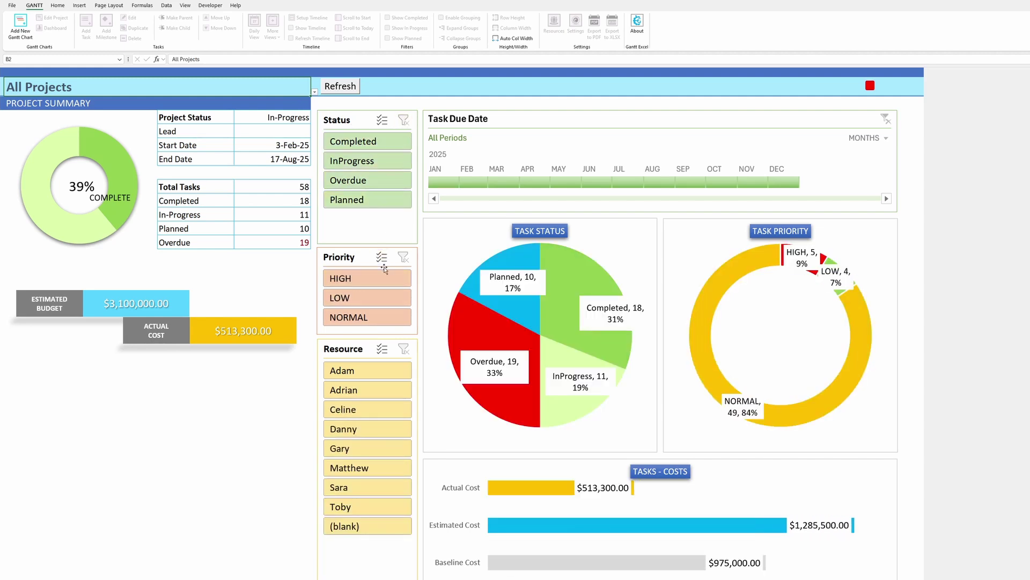
pyautogui.click(384, 274)
pyautogui.click(384, 297)
pyautogui.click(381, 317)
pyautogui.click(404, 257)
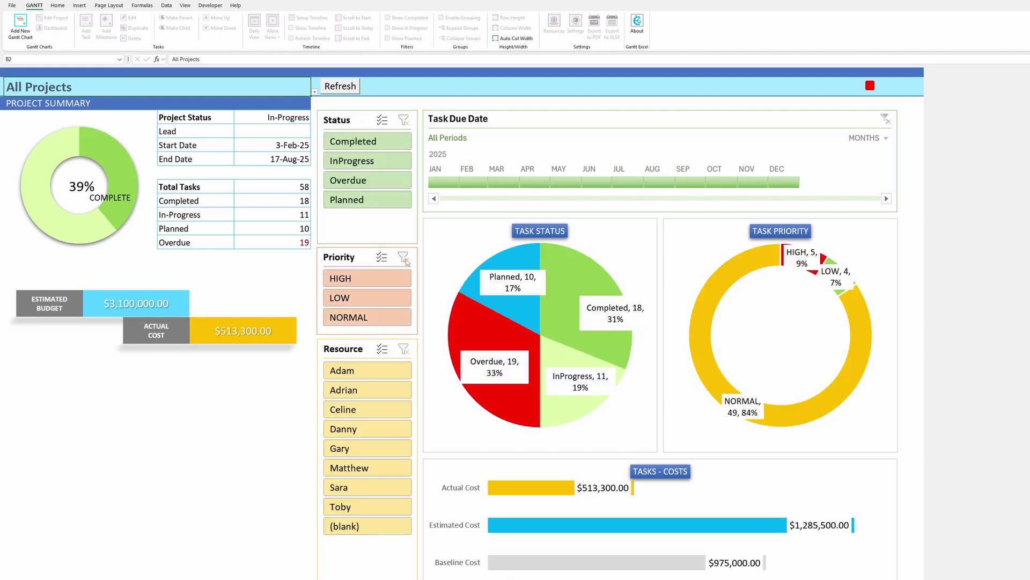